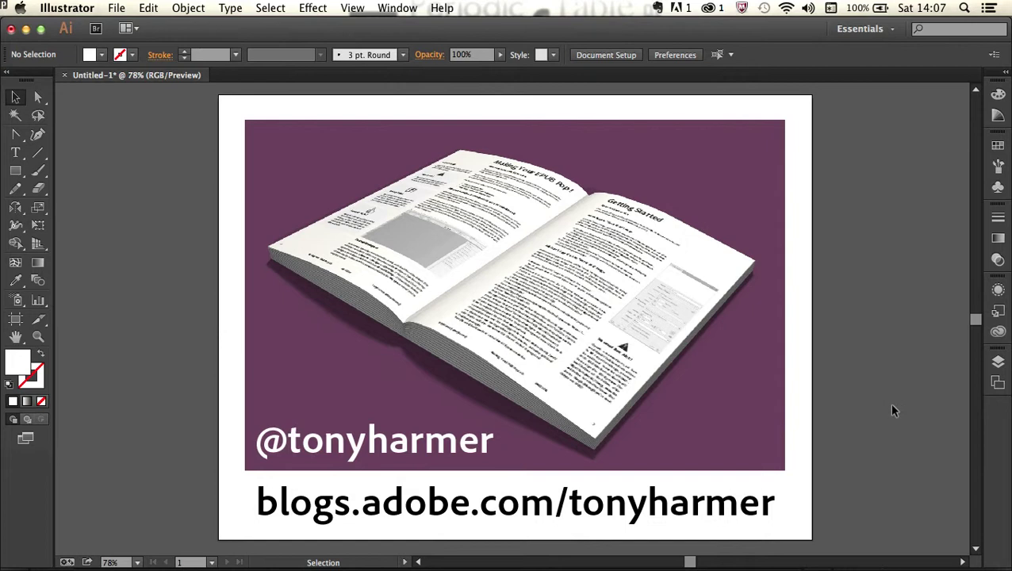
# Create a new blank document, Untitled-2
pyautogui.press('super+alt+n')
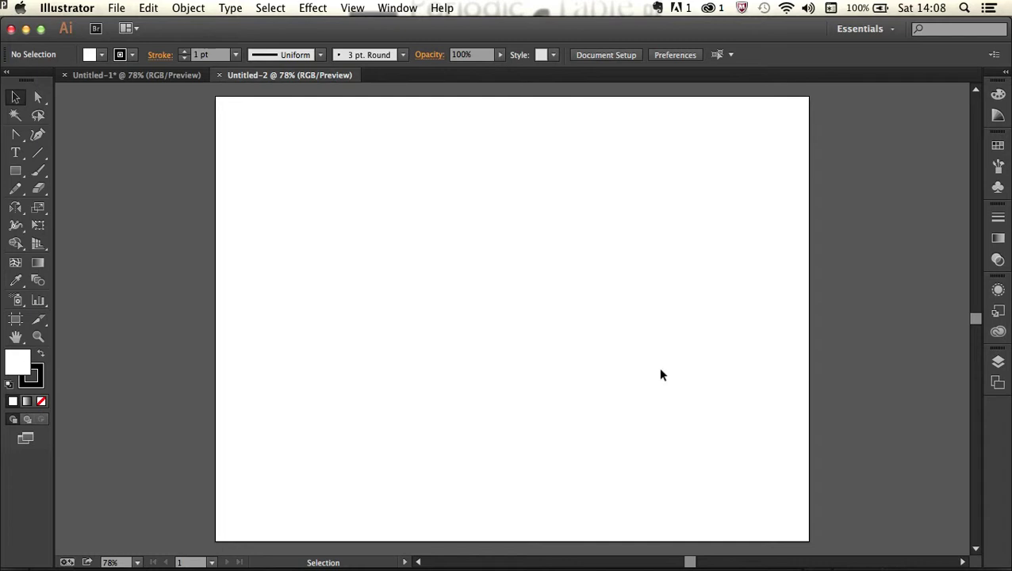
# Draw a long shallow rectangle near the page top with light grey (R=204 G=204 B=204) fill and no stroke
pyautogui.press('m')
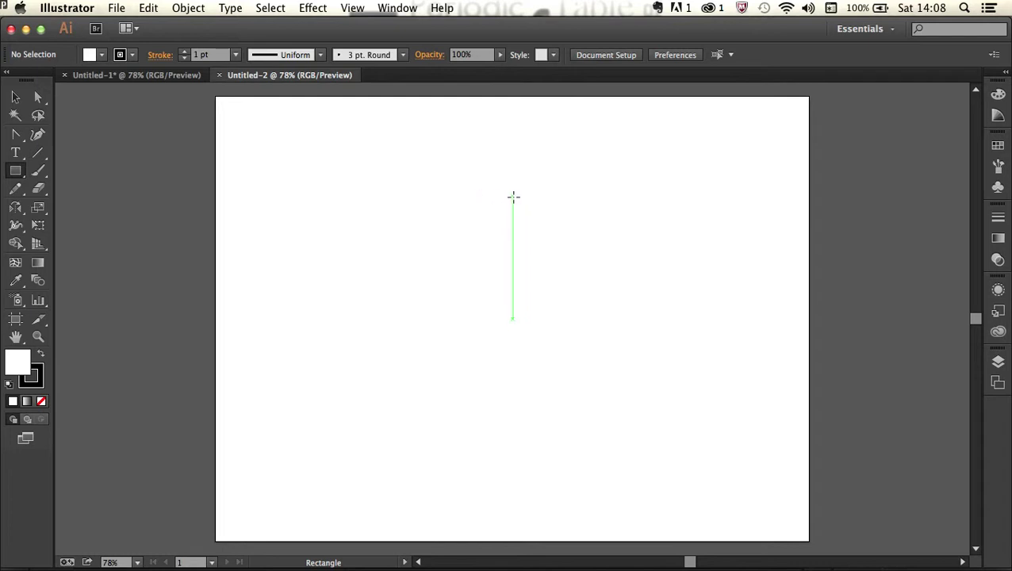
pyautogui.moveTo(514, 197); pyautogui.dragTo(288, 164)
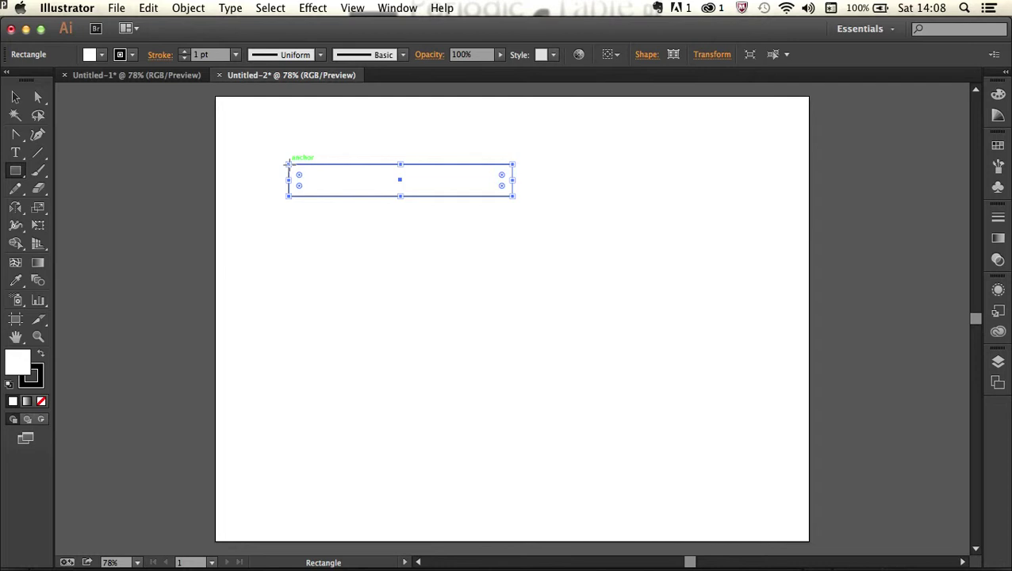
pyautogui.press('/')
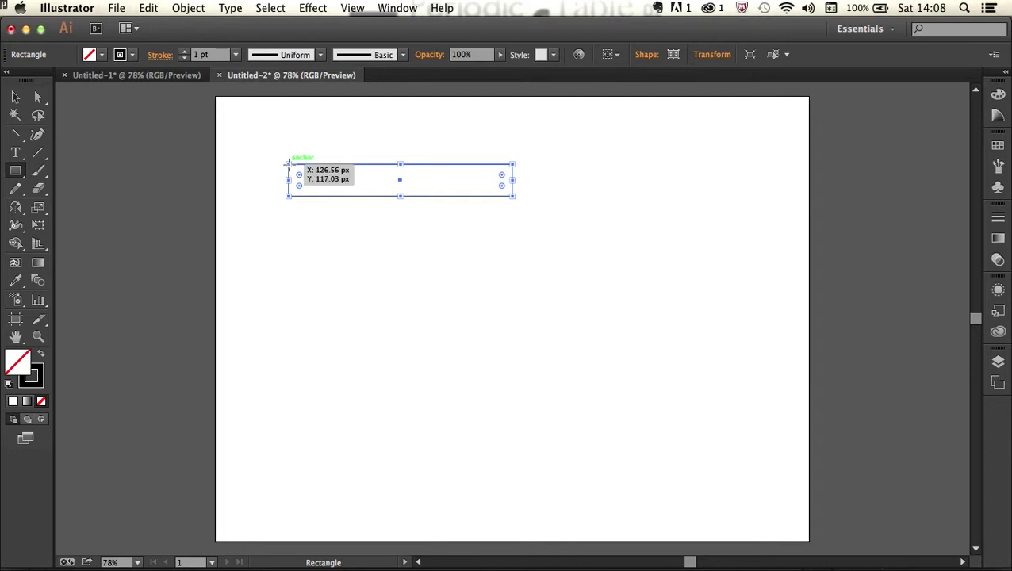
pyautogui.hotkey('shift', 'x')
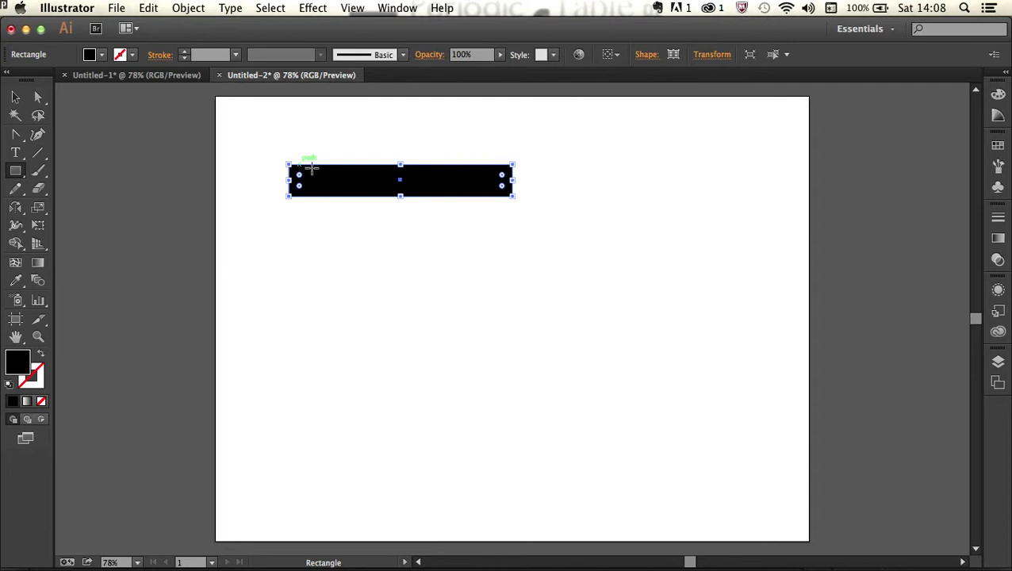
pyautogui.click(102, 56)
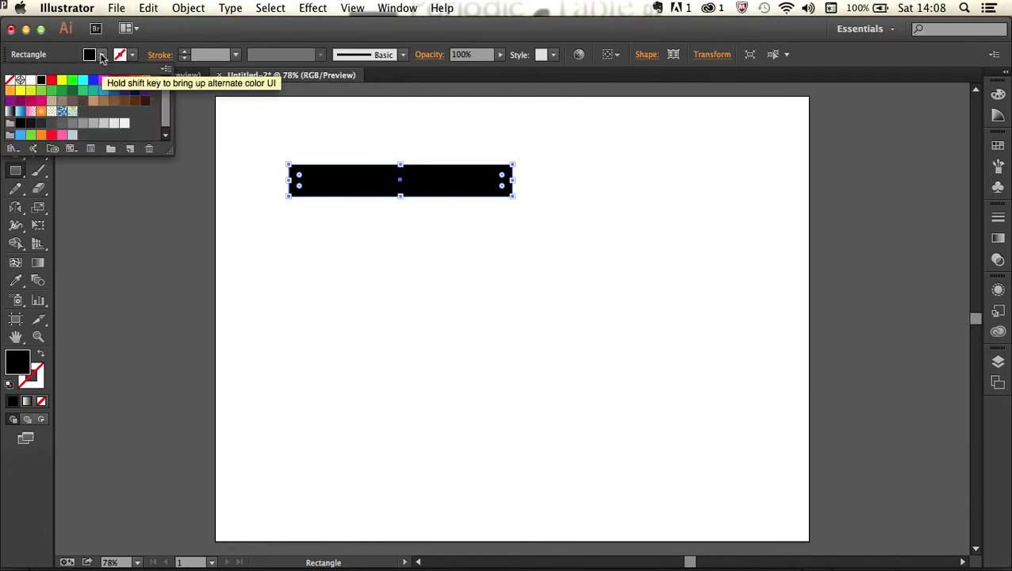
pyautogui.click(113, 123)
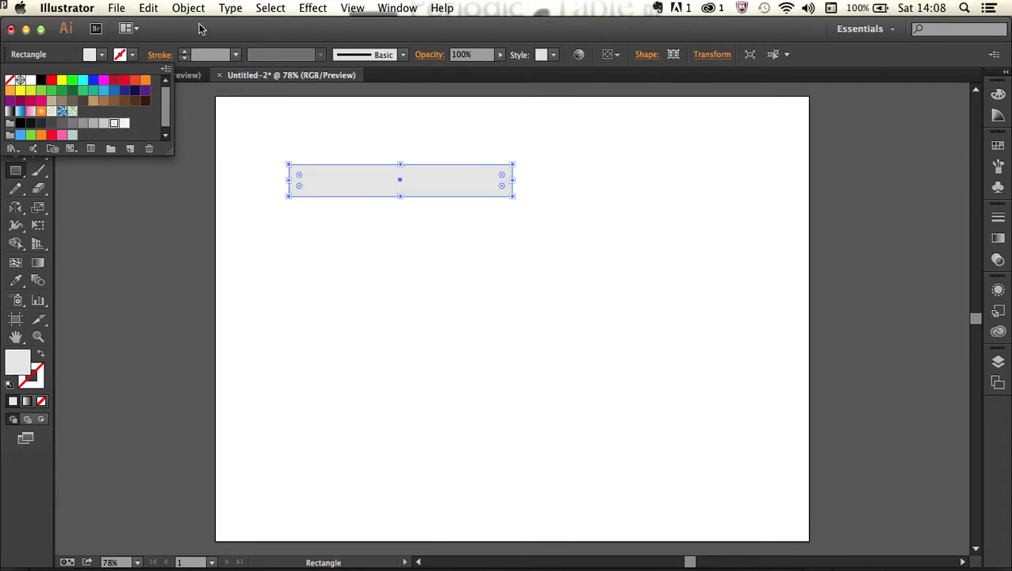
pyautogui.click(200, 29)
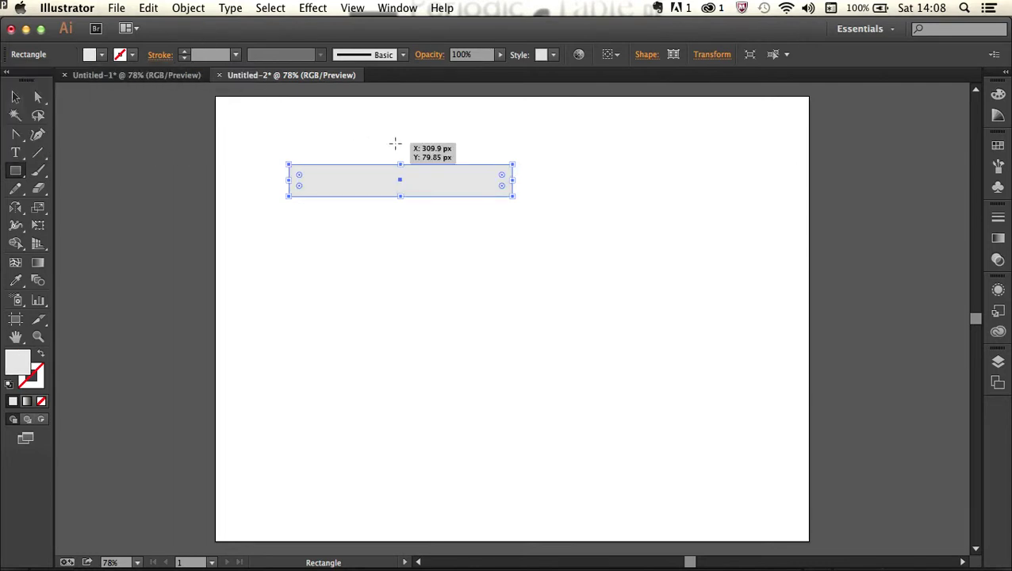
# Bend the rectangle's top edge into a page-like curve
pyautogui.hotkey('shift', 'c')
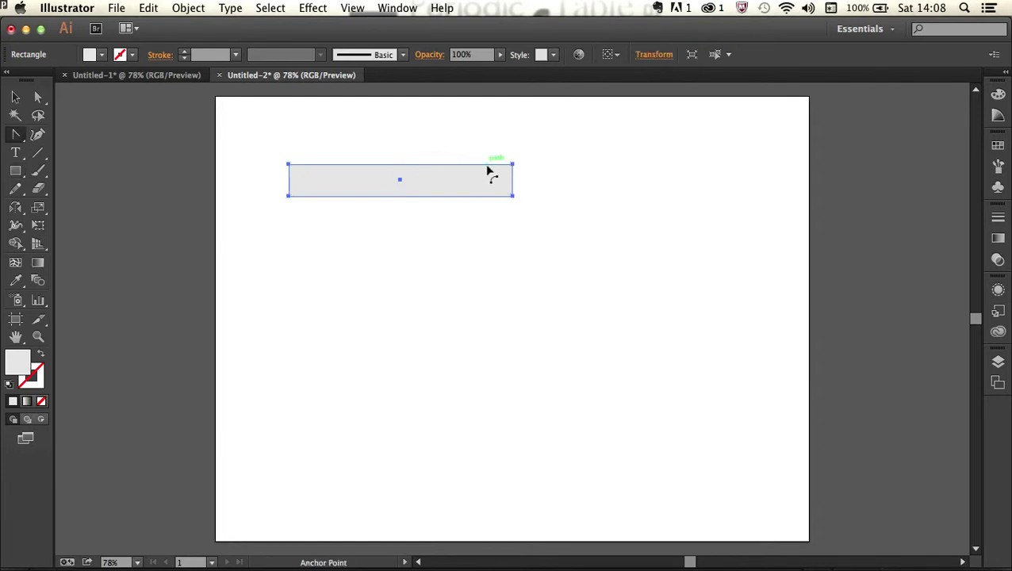
pyautogui.moveTo(488, 165); pyautogui.dragTo(488, 158)
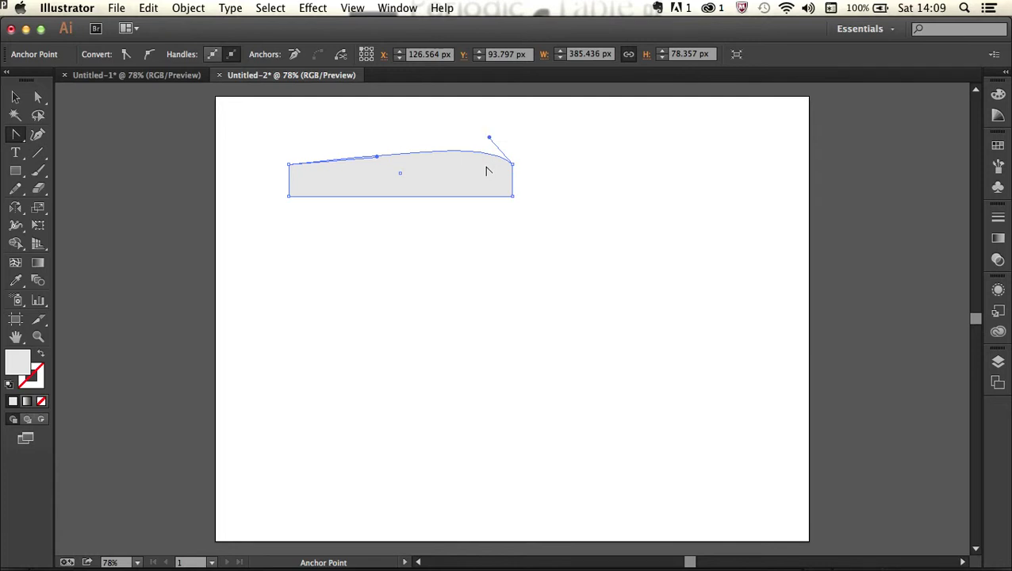
pyautogui.press('v')
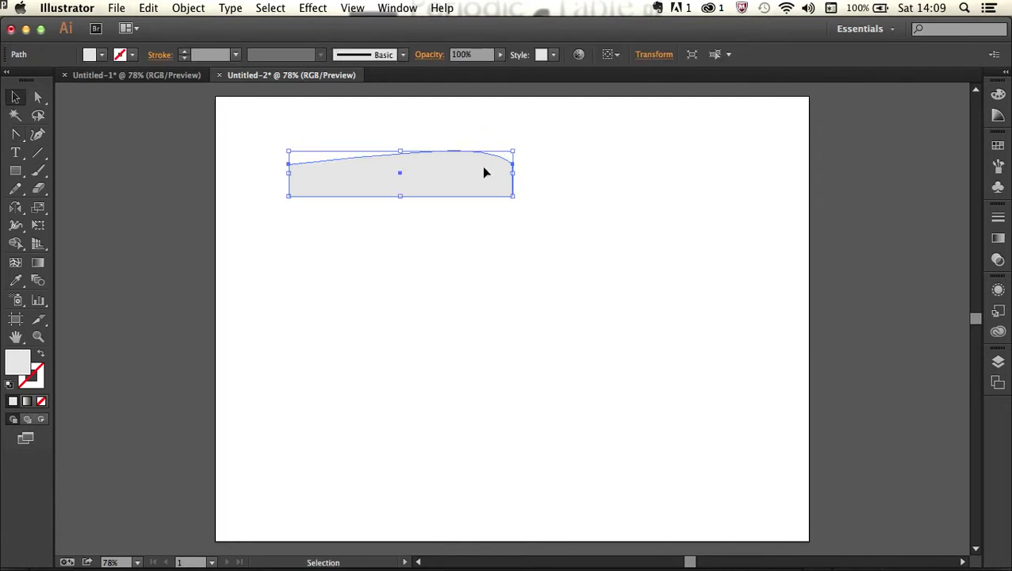
# Add a vertically reflected copy to the right, mirrored around the bottom-right corner
pyautogui.press('o')
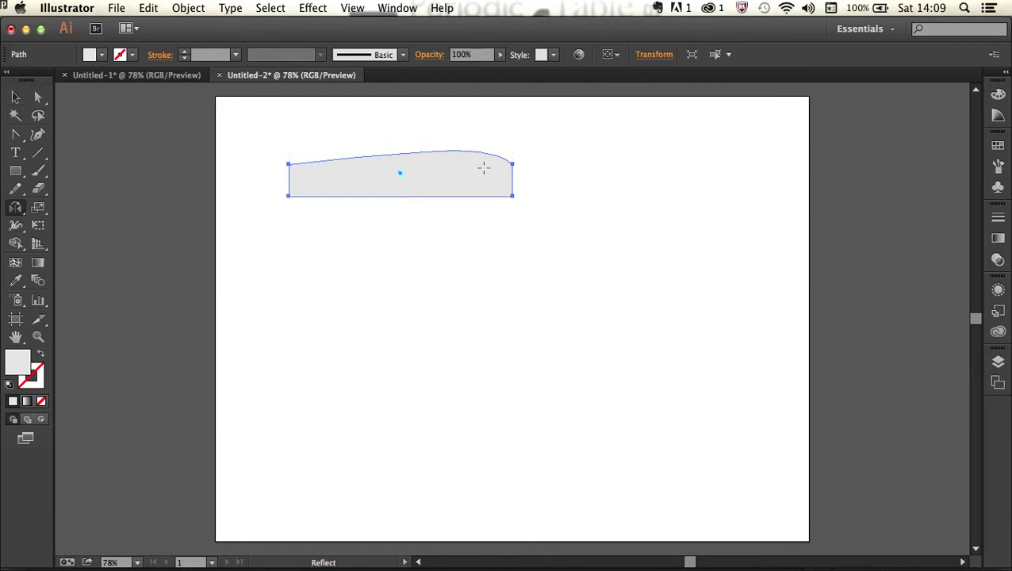
pyautogui.keyDown('alt'); pyautogui.click(512, 196); pyautogui.keyUp('alt')
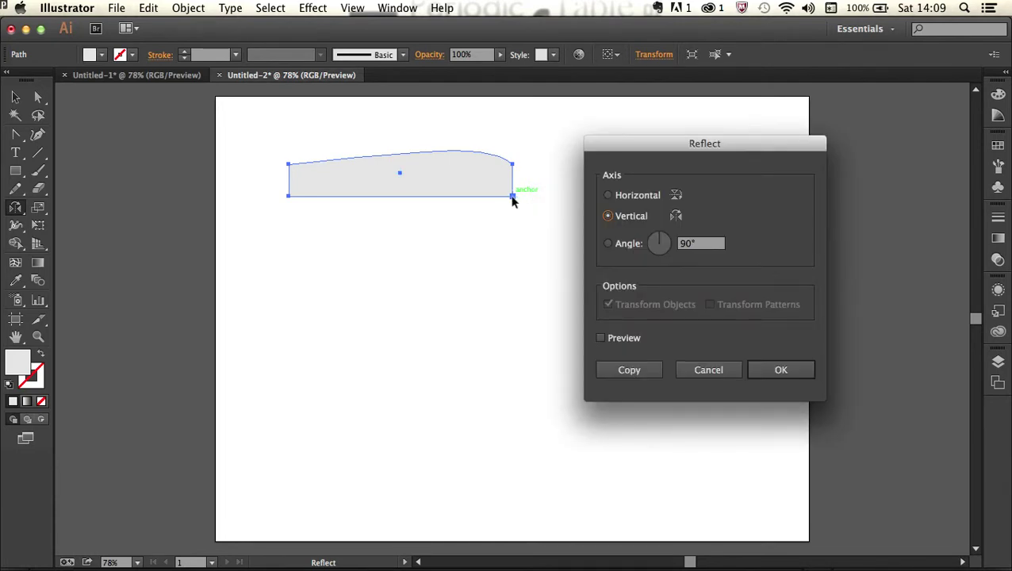
pyautogui.hotkey('alt', 'Return')
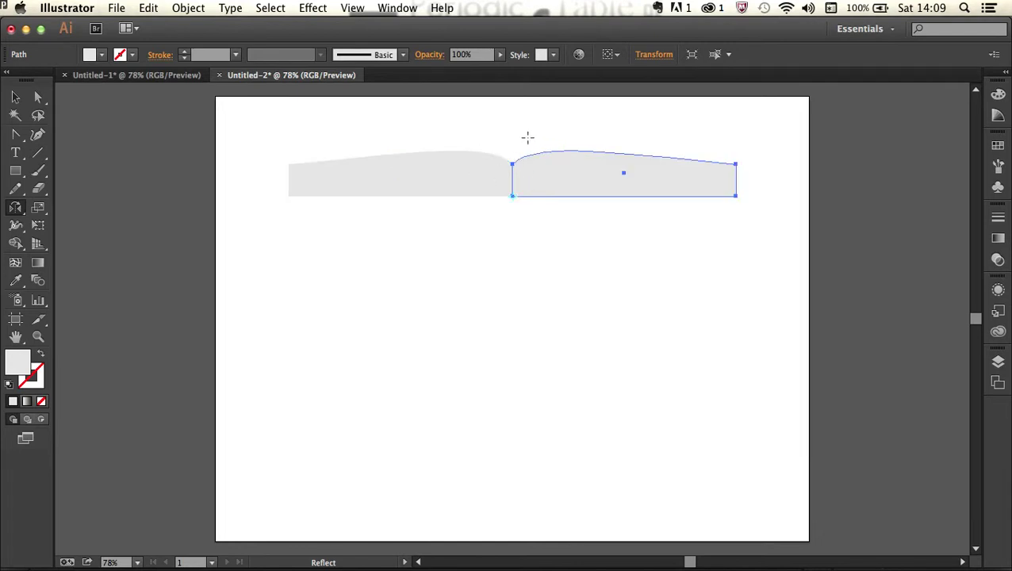
# Merge both page halves with Shape Builder and duplicate the book shape straight below
pyautogui.press('v')
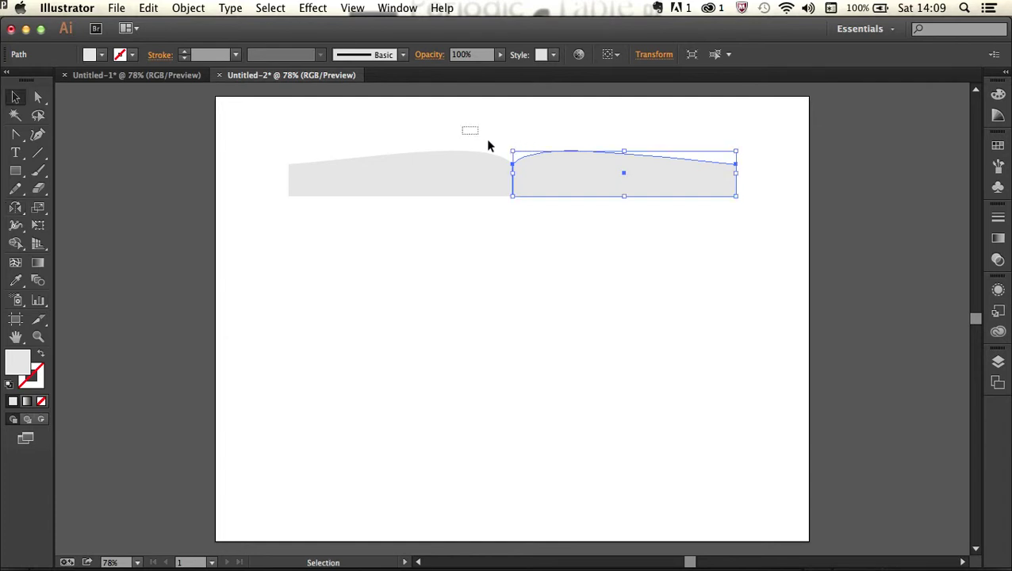
pyautogui.moveTo(494, 148); pyautogui.dragTo(553, 179)
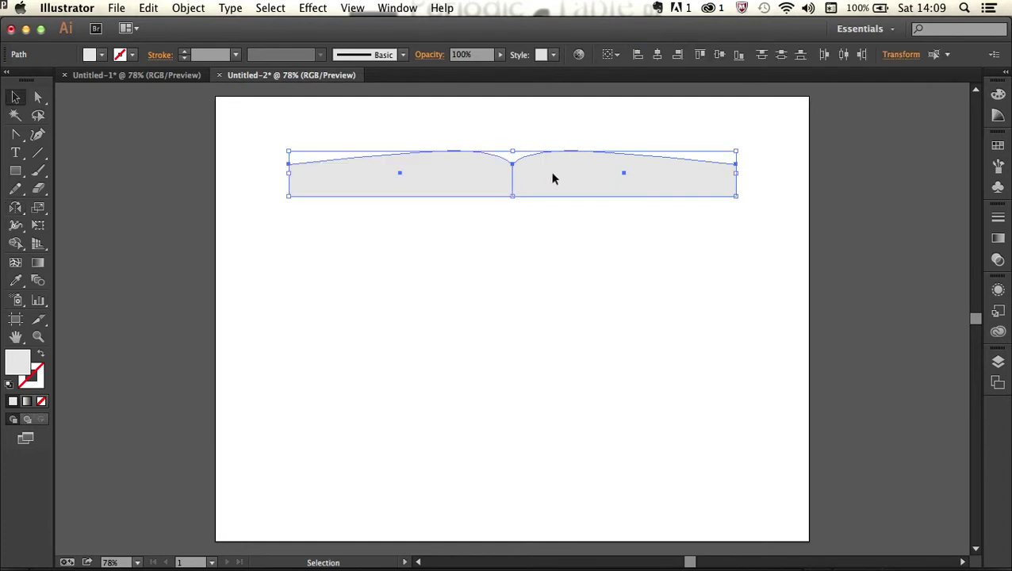
pyautogui.press('shift')
pyautogui.hotkey('shift', 'm')
pyautogui.moveTo(553, 178); pyautogui.dragTo(468, 174)
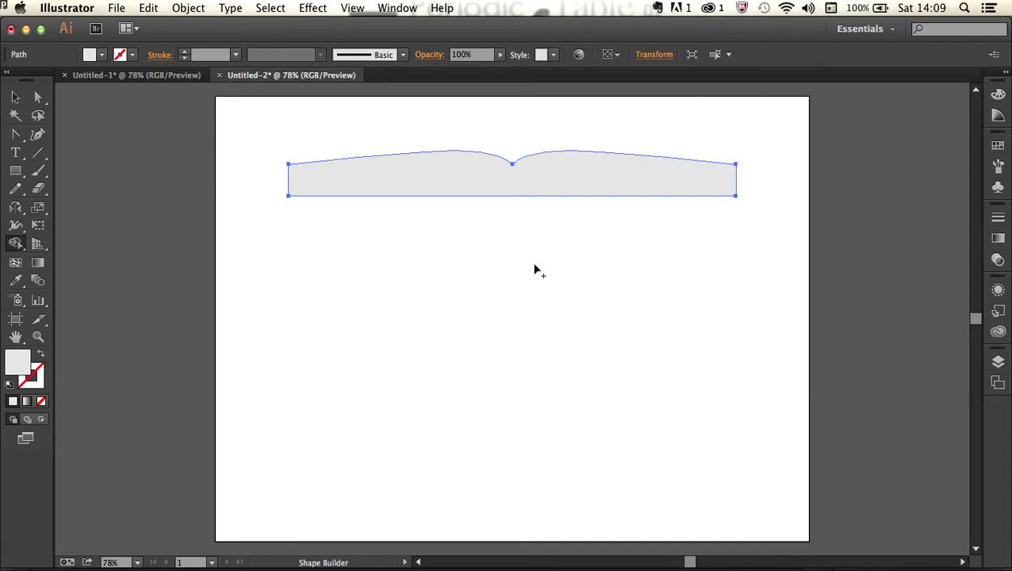
pyautogui.press('v')
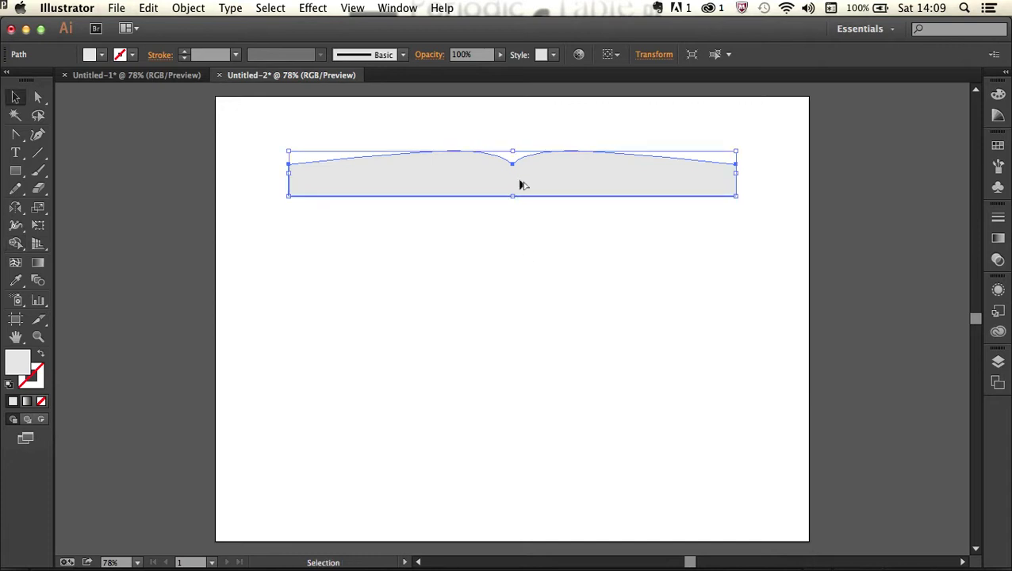
pyautogui.moveTo(520, 184); pyautogui.dragTo(527, 253)
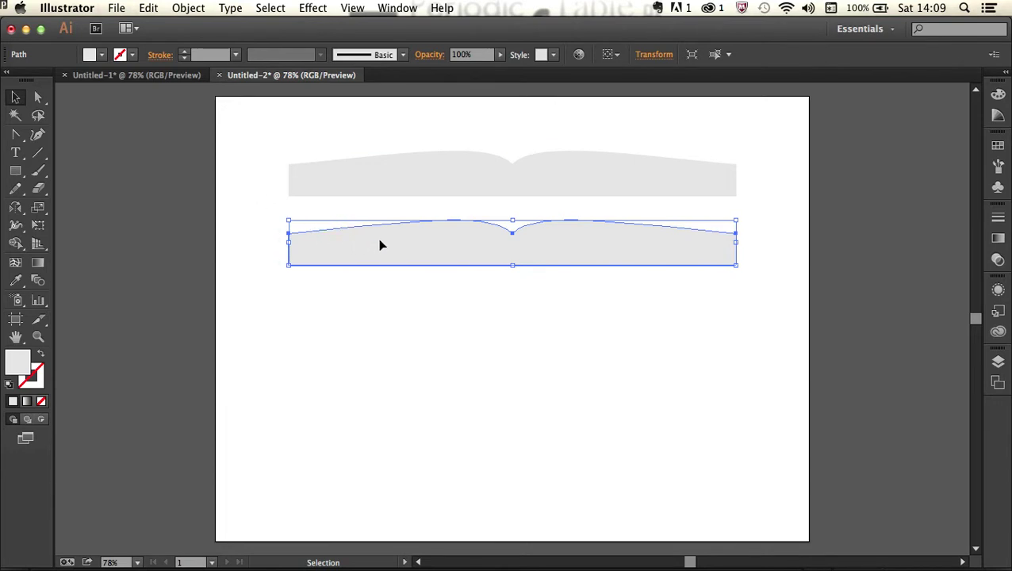
# Make the lower book copy an unfilled outline with a grey (R=179 G=179 B=179) stroke
pyautogui.press('shift')
pyautogui.hotkey('shift', 'x')
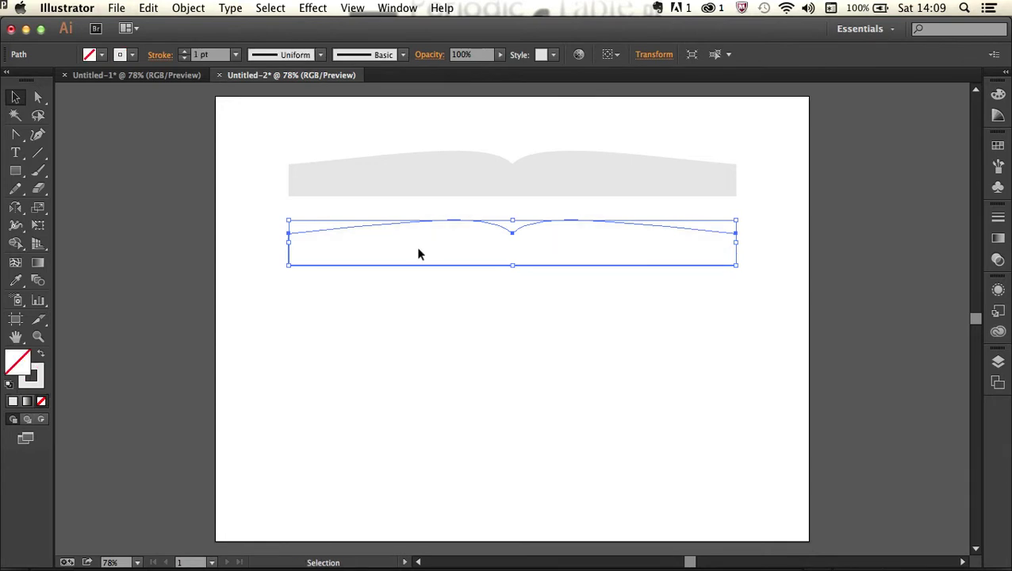
pyautogui.click(133, 55)
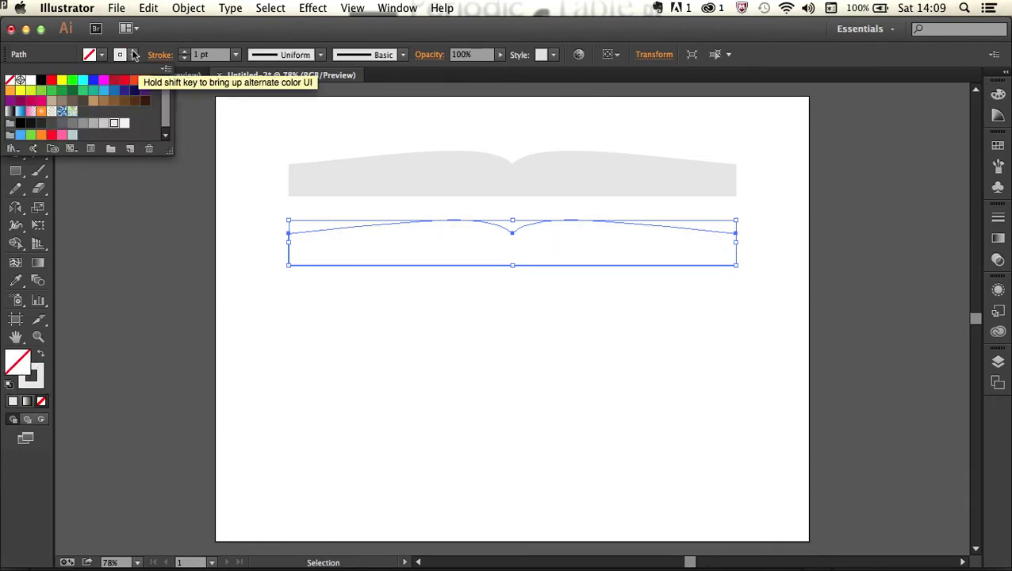
pyautogui.click(92, 124)
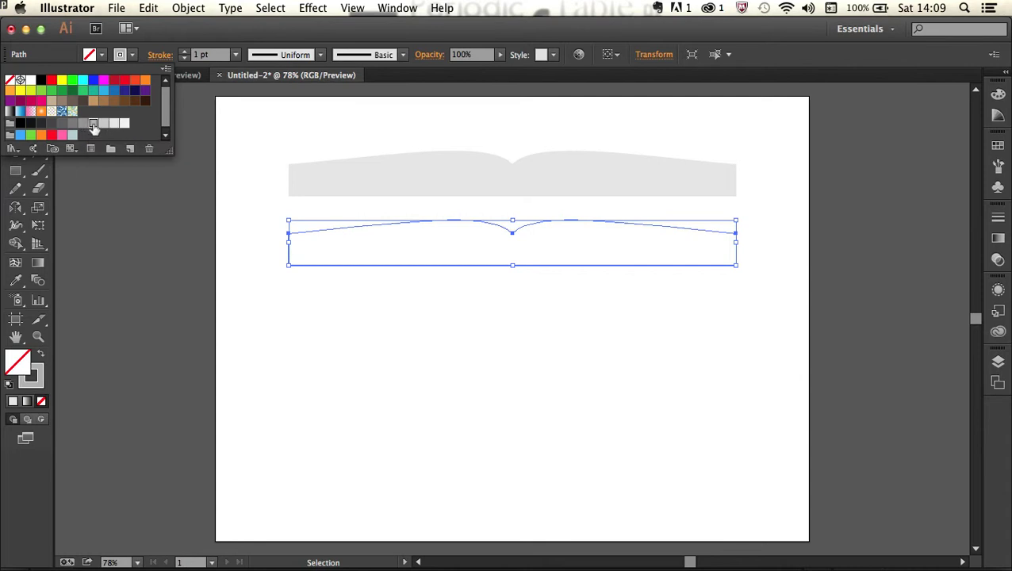
pyautogui.click(365, 291)
pyautogui.click(376, 288)
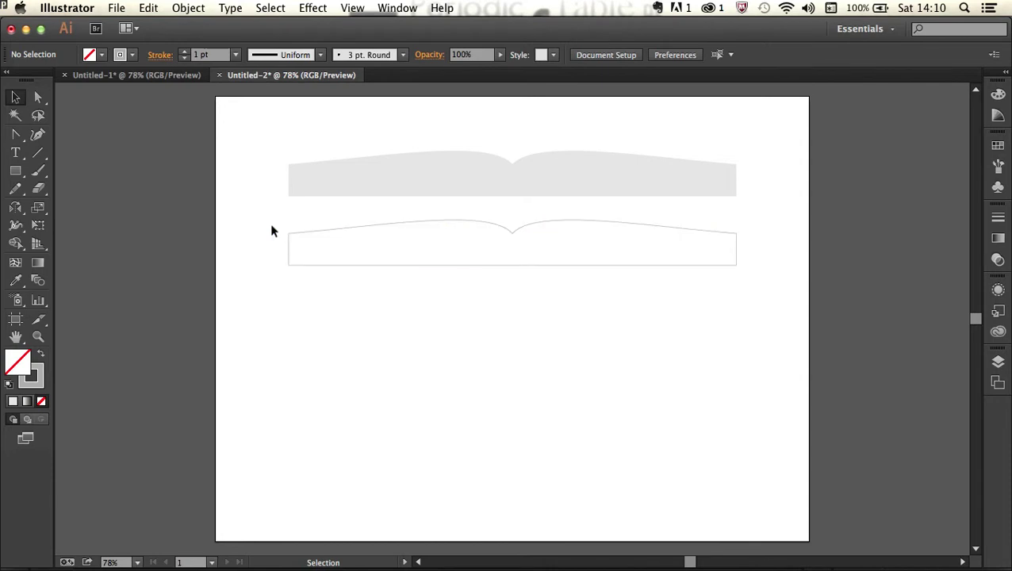
# Select the outline's left and right corner anchors and cut the path there
pyautogui.press('a')
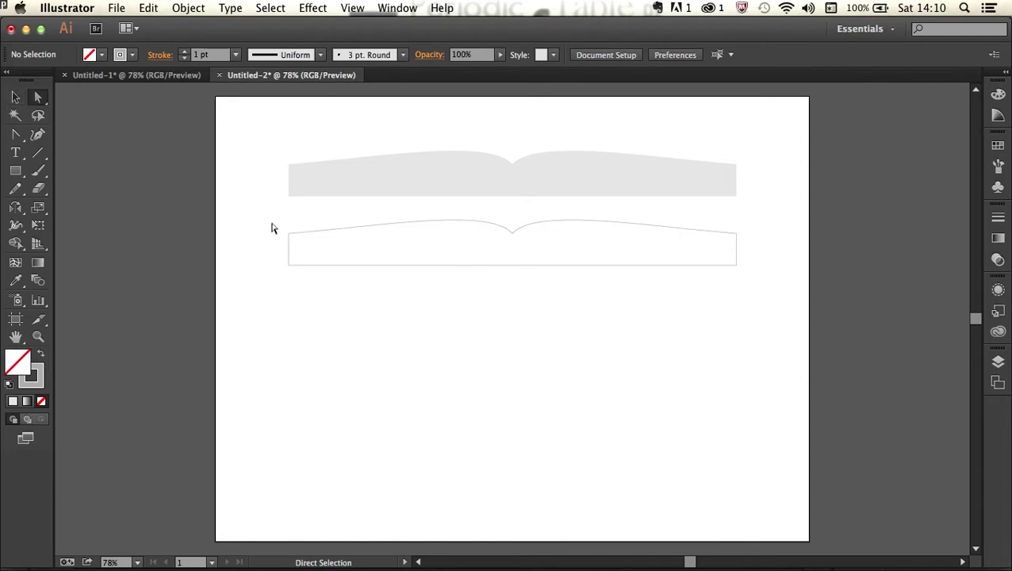
pyautogui.moveTo(271, 228); pyautogui.dragTo(302, 279)
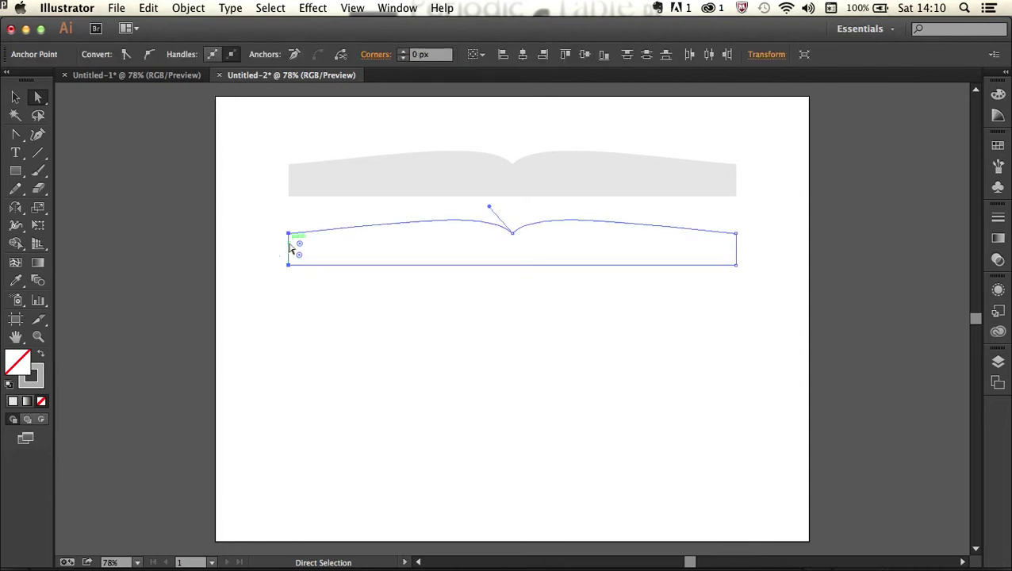
pyautogui.moveTo(753, 222); pyautogui.dragTo(733, 284)
pyautogui.click(341, 55)
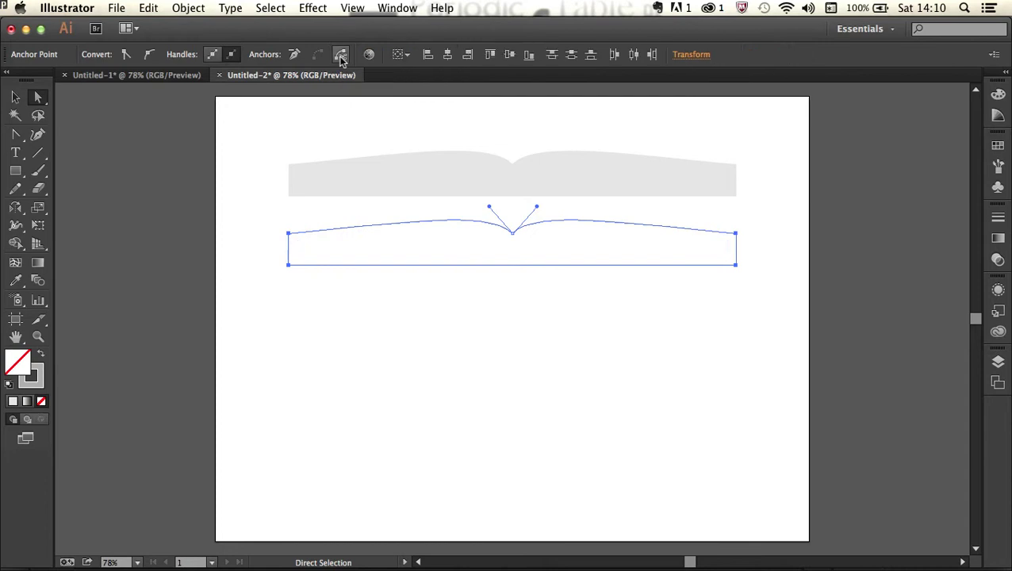
# Delete the short left-edge piece of the cut outline
pyautogui.press('v')
pyautogui.click(254, 243)
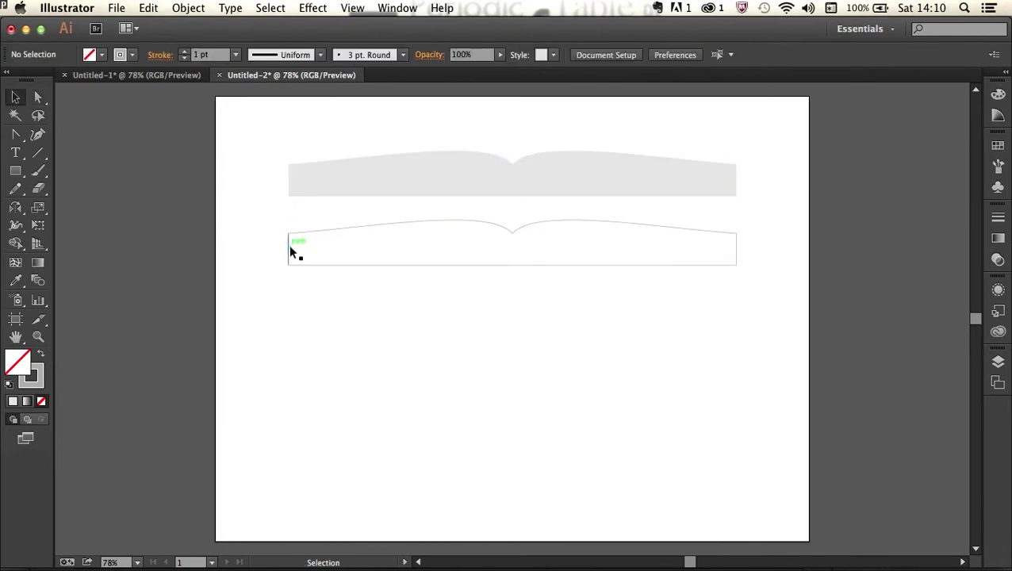
pyautogui.click(291, 251)
pyautogui.press('Delete')
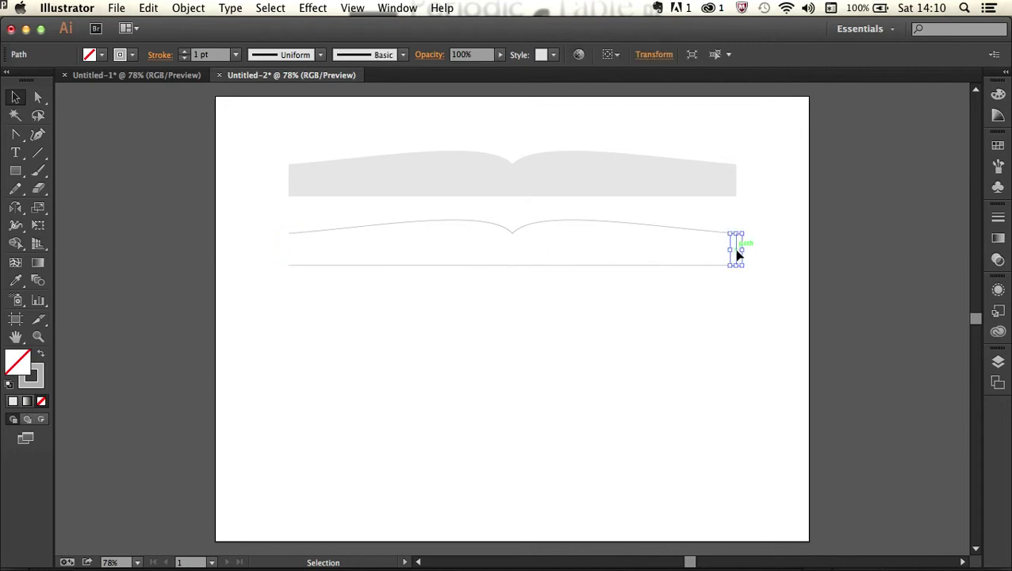
# Duplicate the straight bottom line upward to sit at the curve's baseline
pyautogui.click(678, 256)
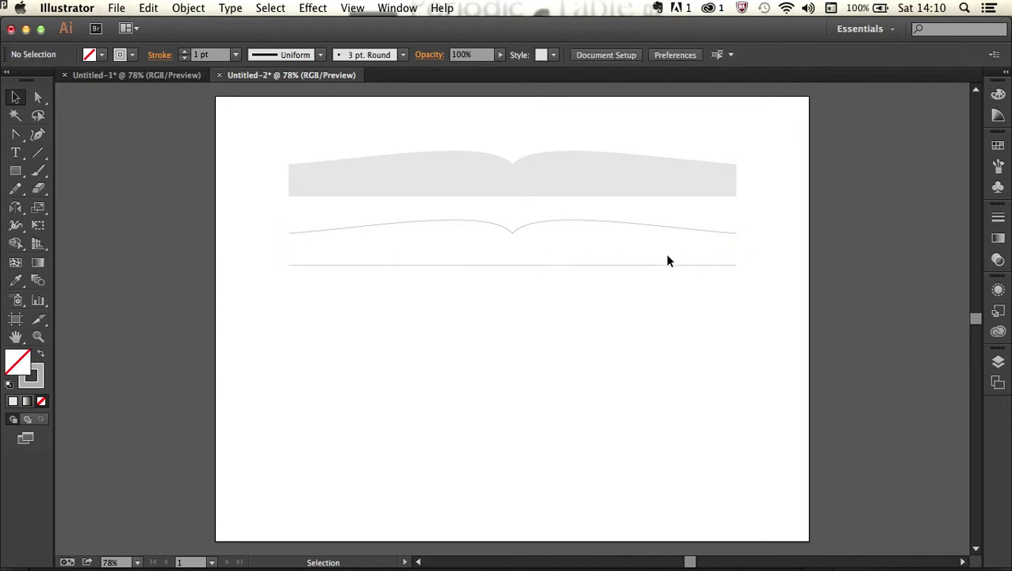
pyautogui.click(650, 269)
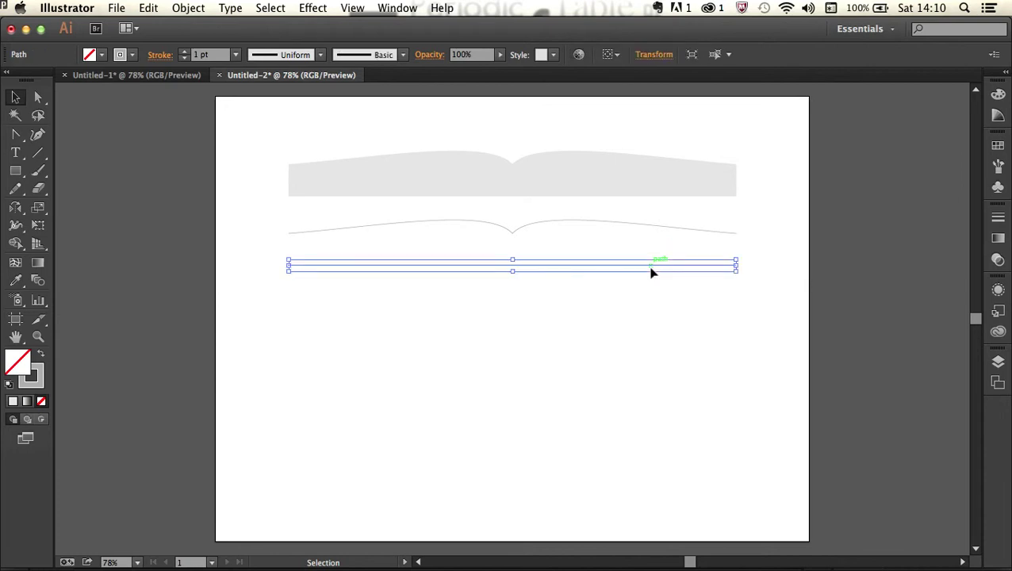
pyautogui.moveTo(650, 271); pyautogui.dragTo(652, 240)
pyautogui.click(657, 286)
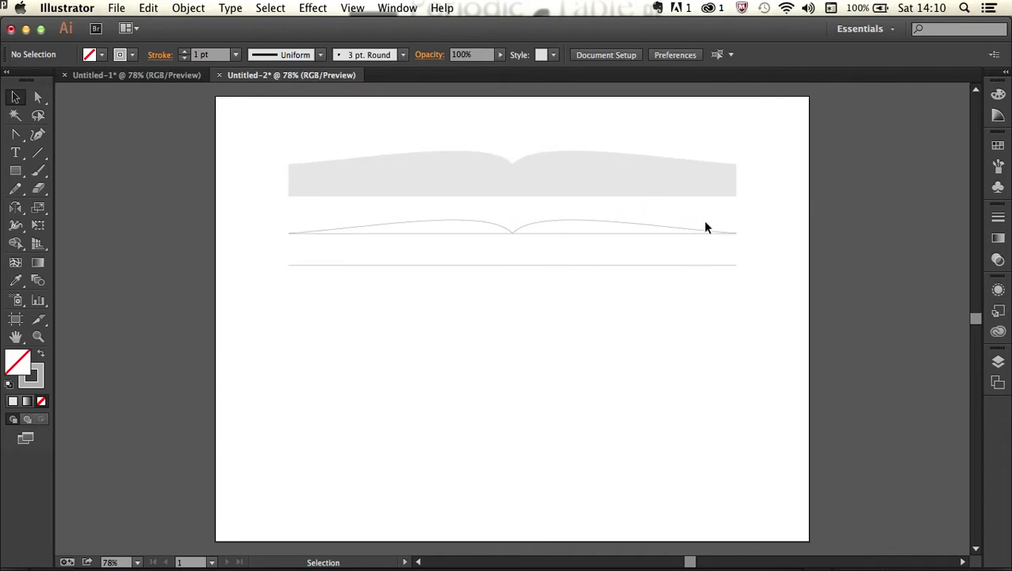
# Copy the curved line and straight line straight down, then blend them into stacked page lines
pyautogui.click(623, 229)
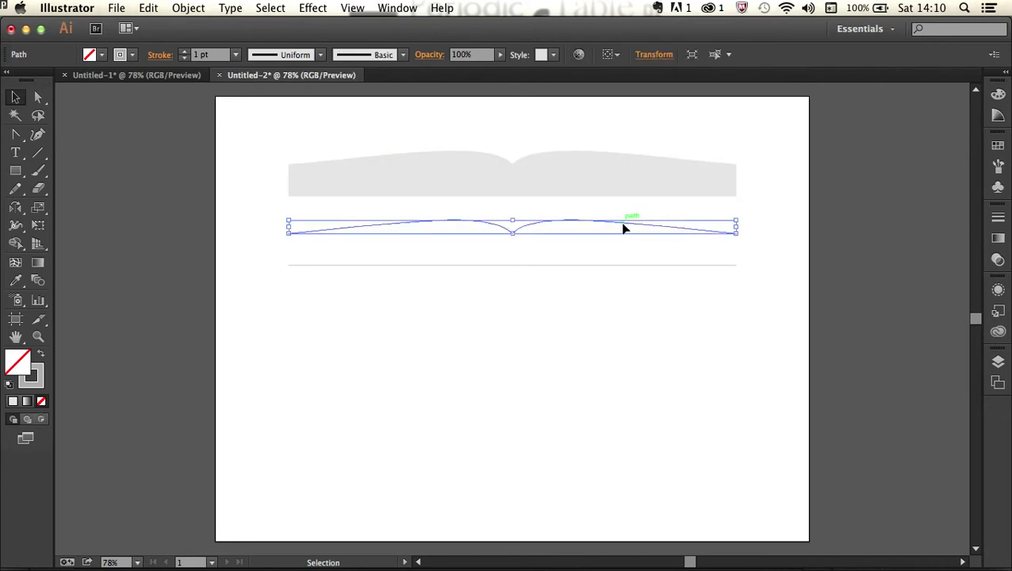
pyautogui.keyDown('shift'); pyautogui.click(601, 265); pyautogui.keyUp('shift')
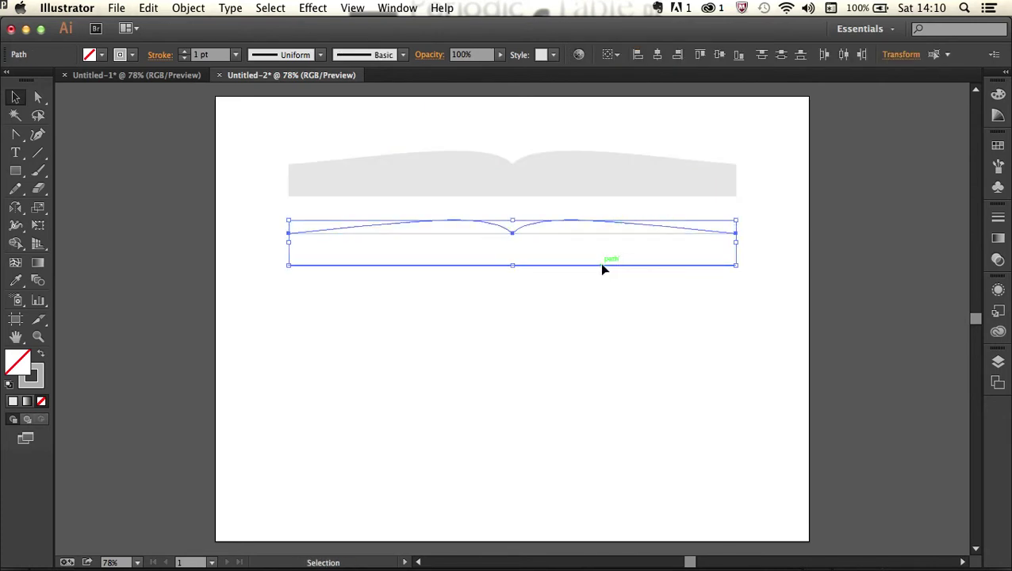
pyautogui.moveTo(601, 265); pyautogui.dragTo(597, 342)
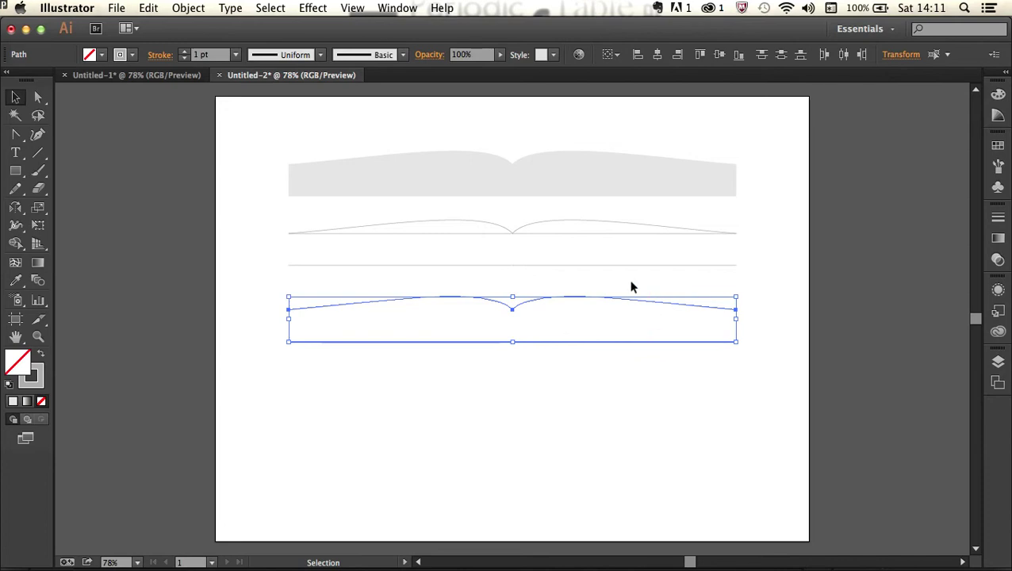
pyautogui.press('super')
pyautogui.press('super+alt+b')
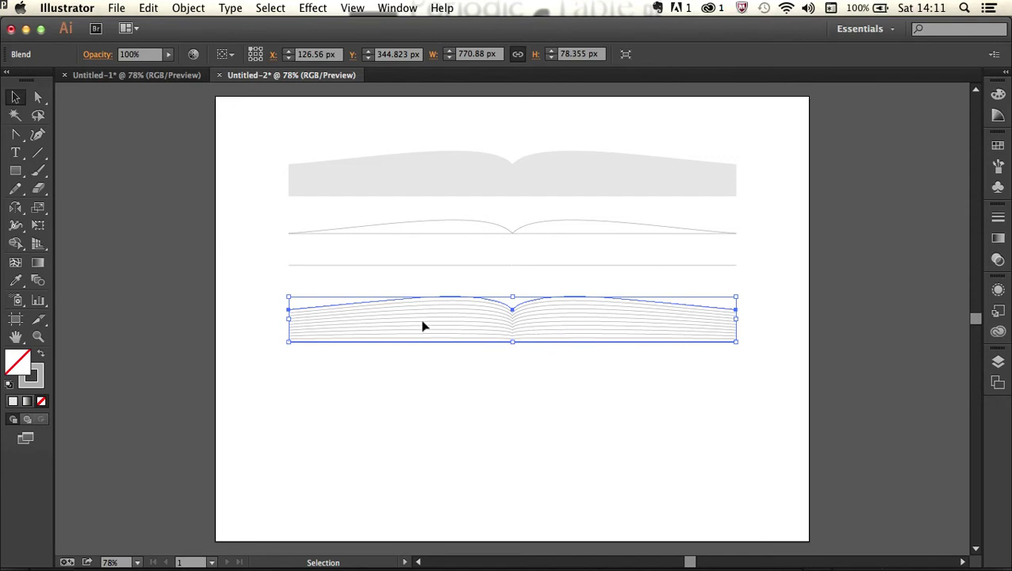
pyautogui.click(192, 6)
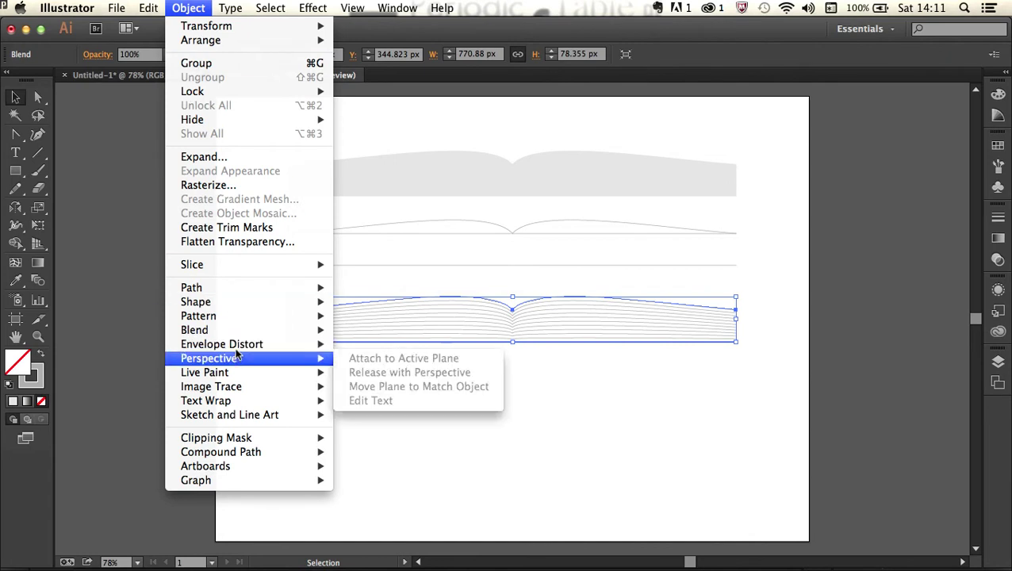
pyautogui.moveTo(233, 333)
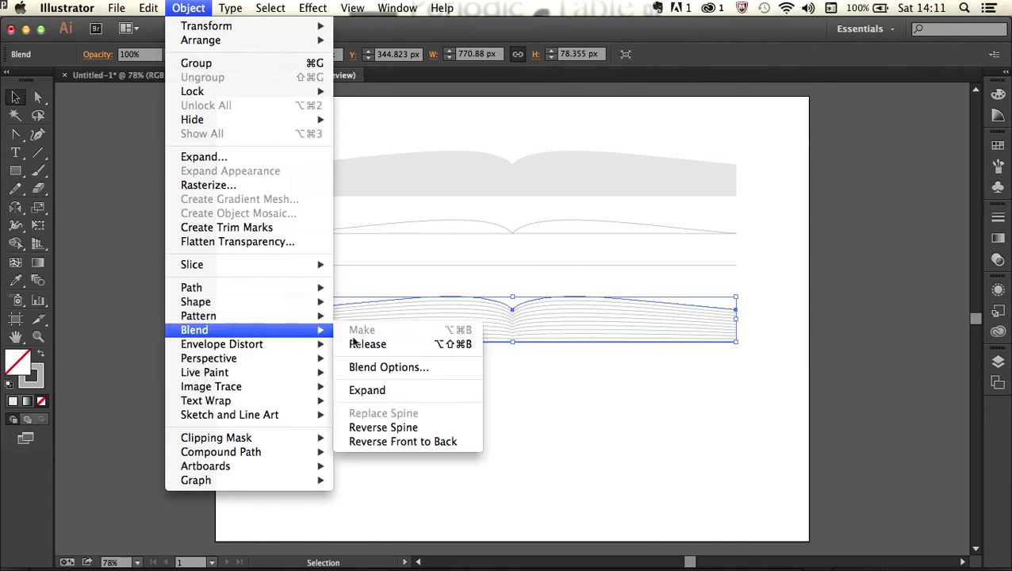
pyautogui.click(397, 369)
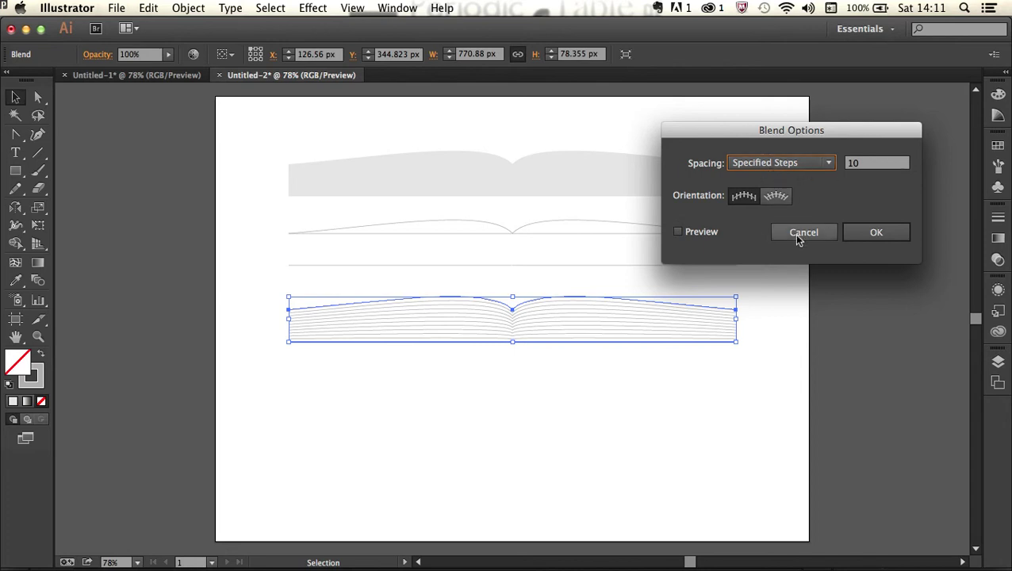
pyautogui.click(876, 233)
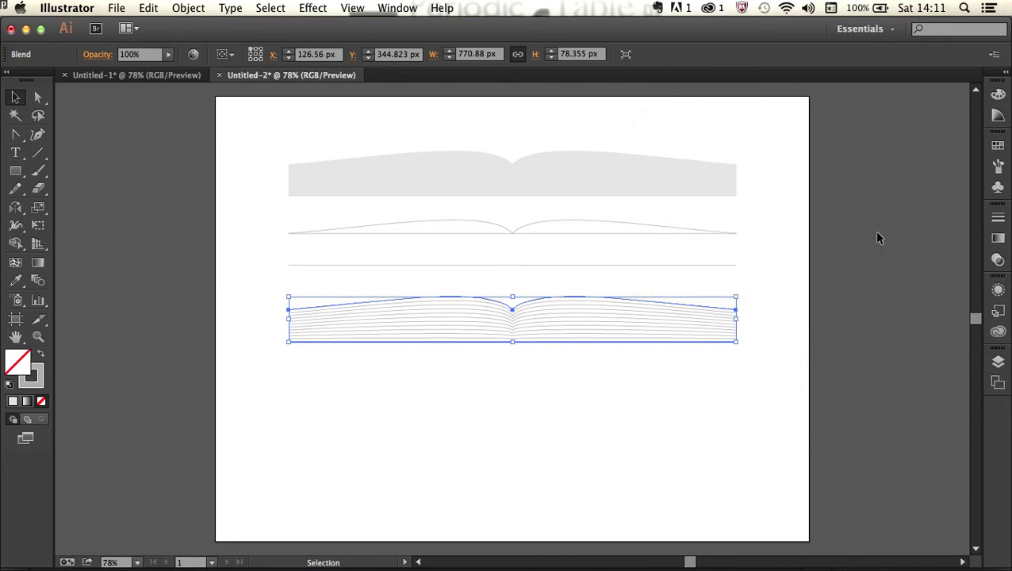
pyautogui.click(621, 279)
# Copy both straight lines 250 px further down and blend them
pyautogui.click(609, 236)
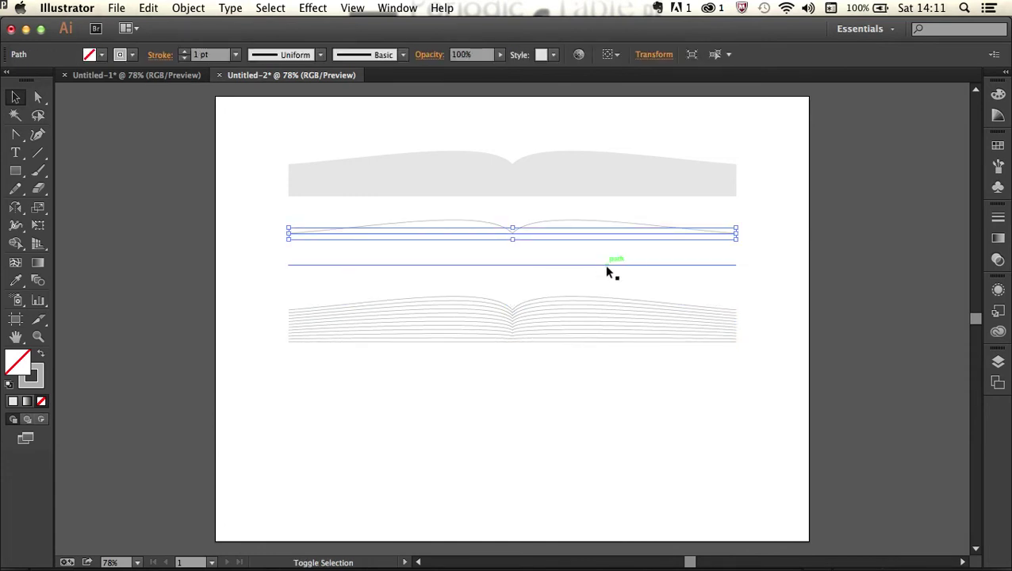
pyautogui.keyDown('shift'); pyautogui.click(606, 266); pyautogui.keyUp('shift')
pyautogui.moveTo(608, 272); pyautogui.dragTo(610, 416)
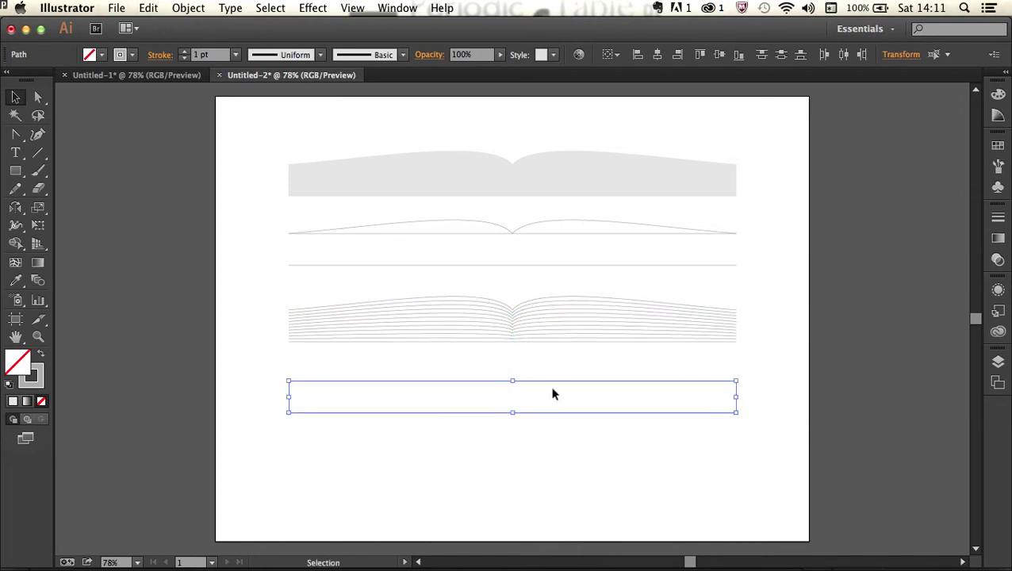
pyautogui.press('super+alt')
pyautogui.press('super+alt+b')
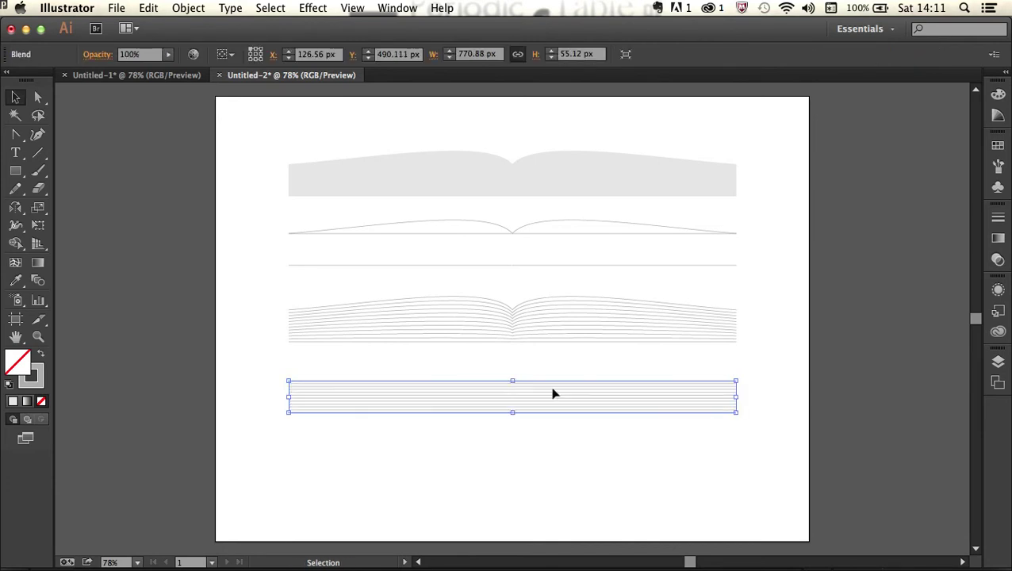
# Set the straight-line blend to 10 specified steps
pyautogui.doubleClick(38, 282)
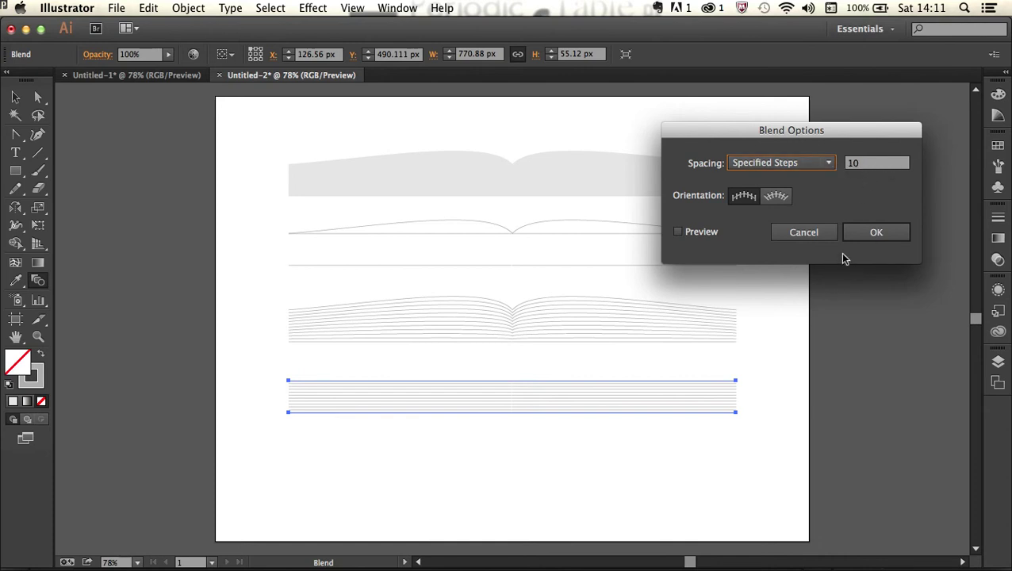
pyautogui.click(877, 232)
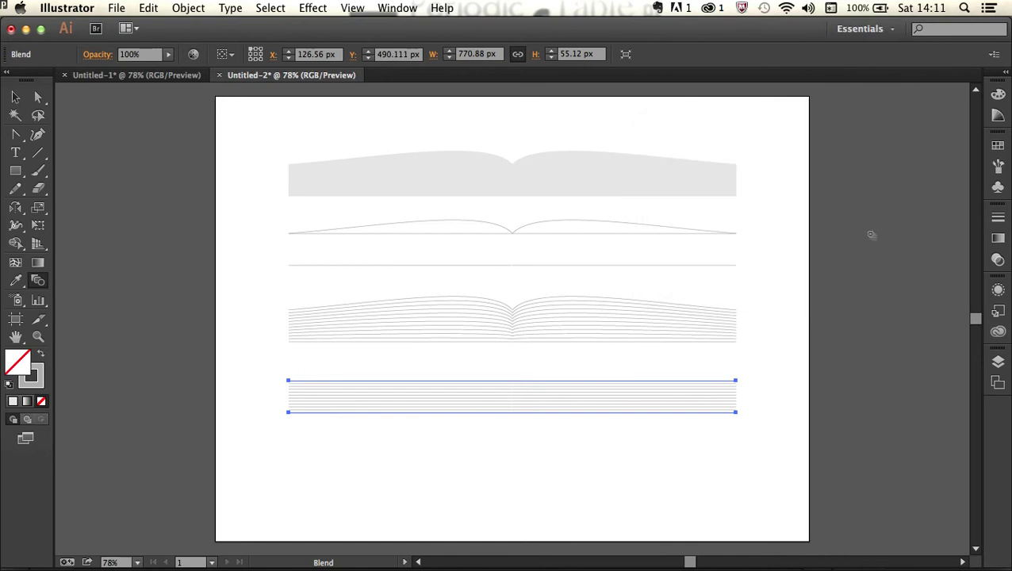
pyautogui.click(15, 97)
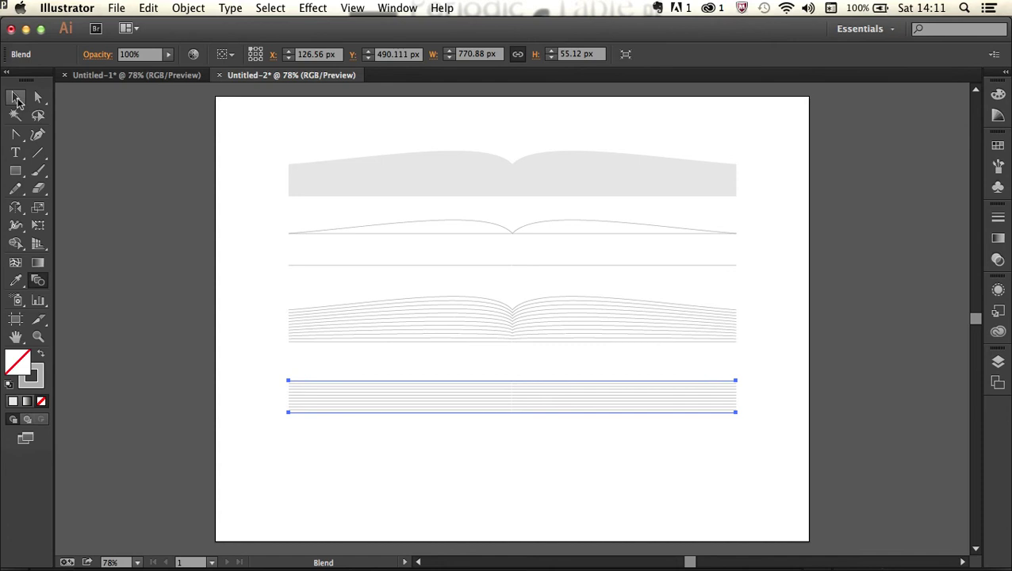
pyautogui.click(203, 168)
pyautogui.click(352, 184)
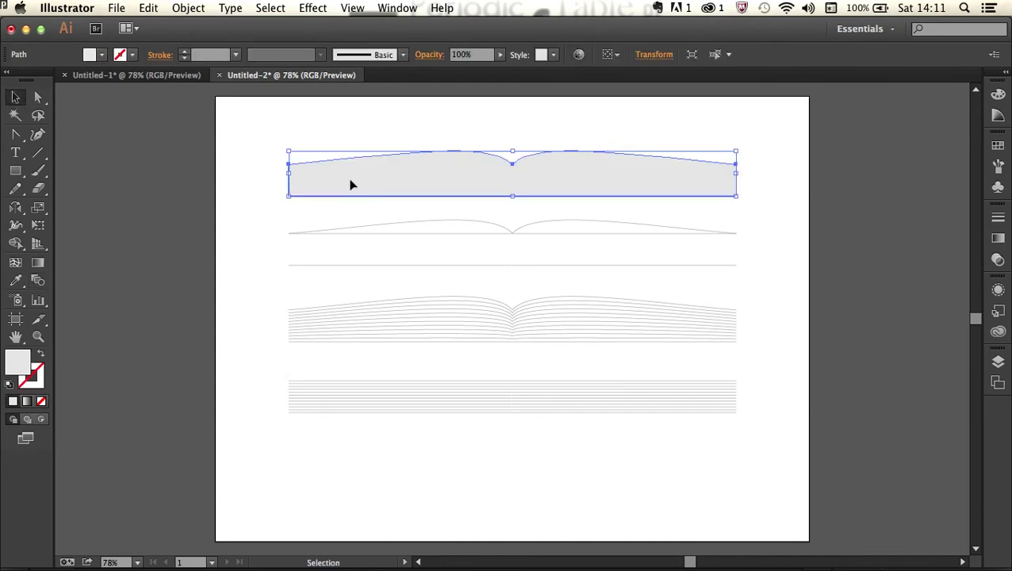
pyautogui.click(255, 211)
pyautogui.click(373, 332)
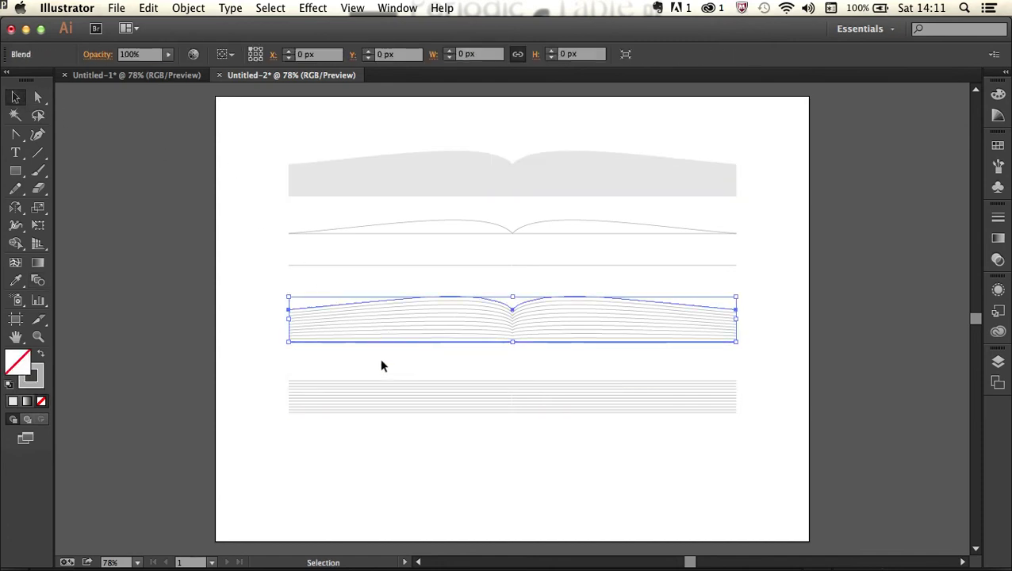
pyautogui.click(392, 411)
pyautogui.click(257, 347)
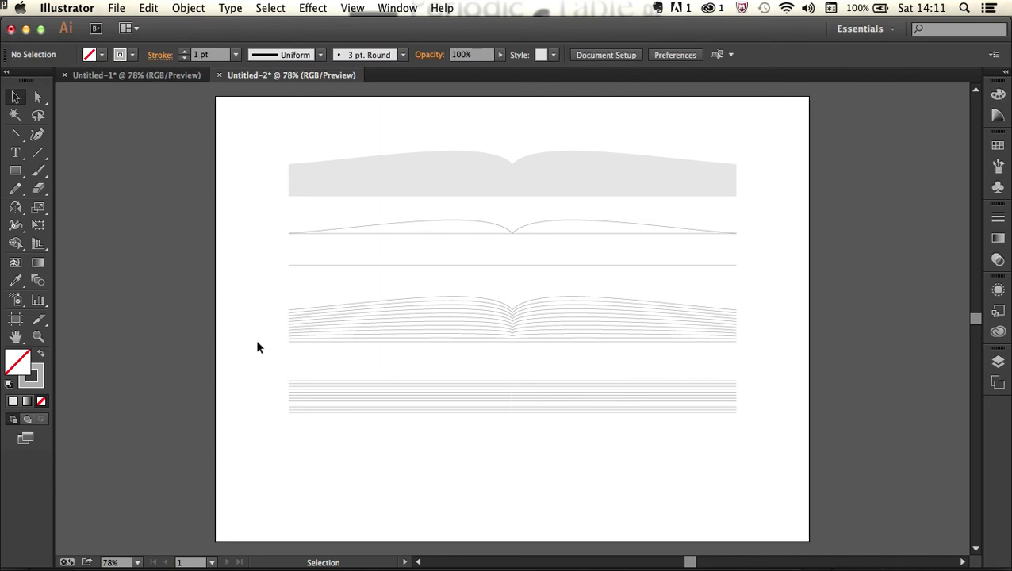